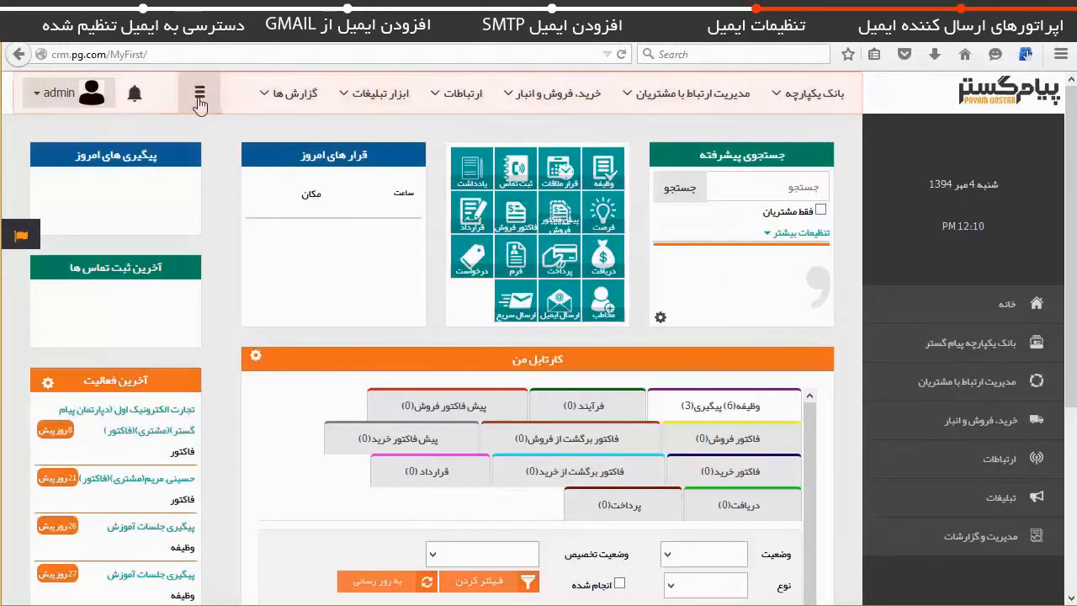
# - Open the email section of the general system settings (تنظیمات کلی) and start adding a new SMTP server
pyautogui.click(199, 99)
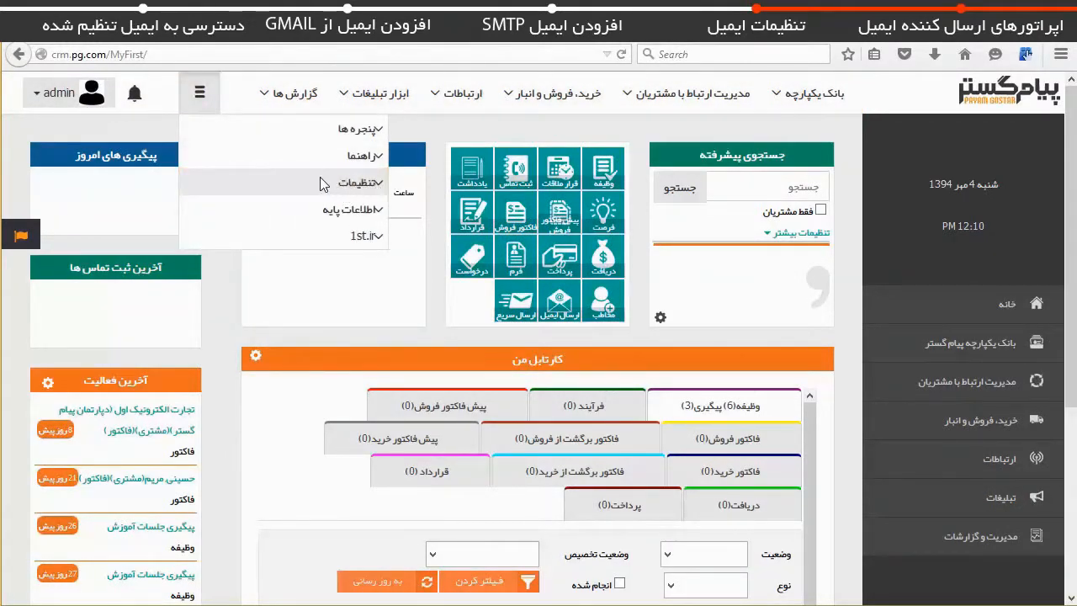
pyautogui.click(369, 185)
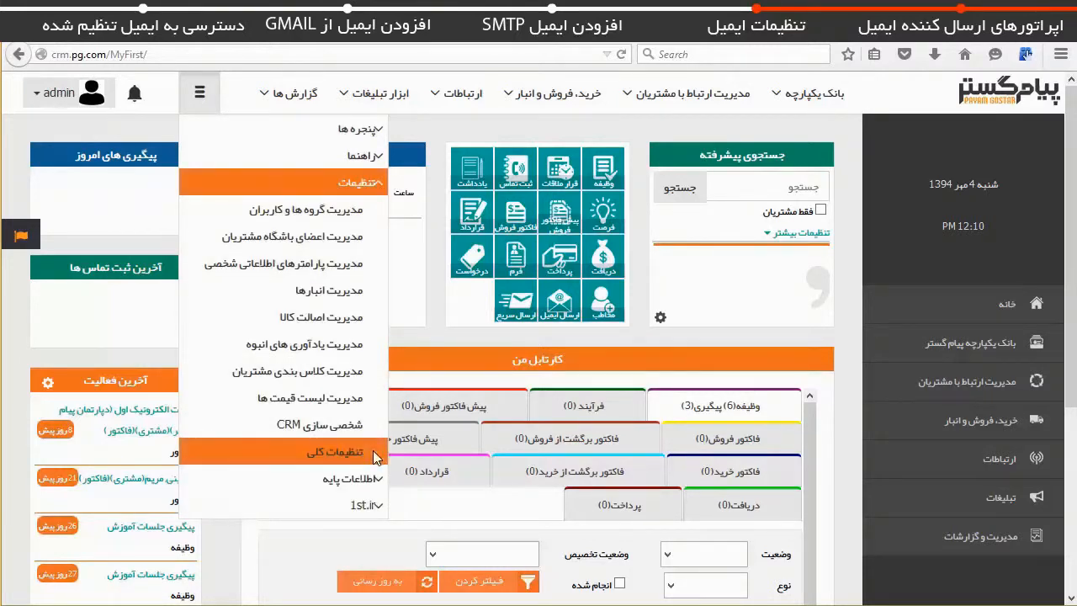
pyautogui.click(361, 459)
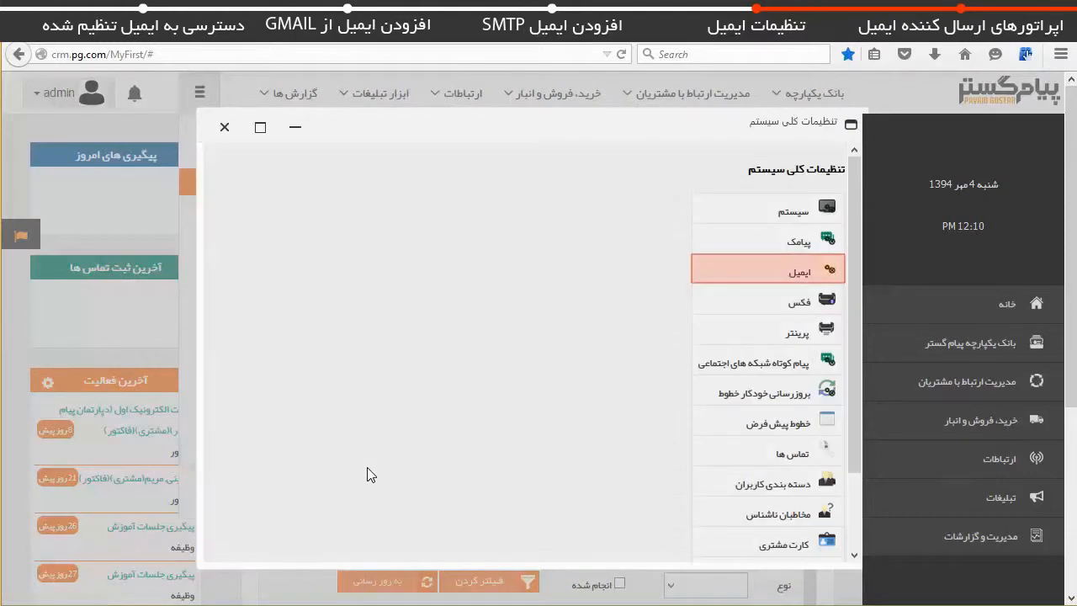
pyautogui.click(790, 278)
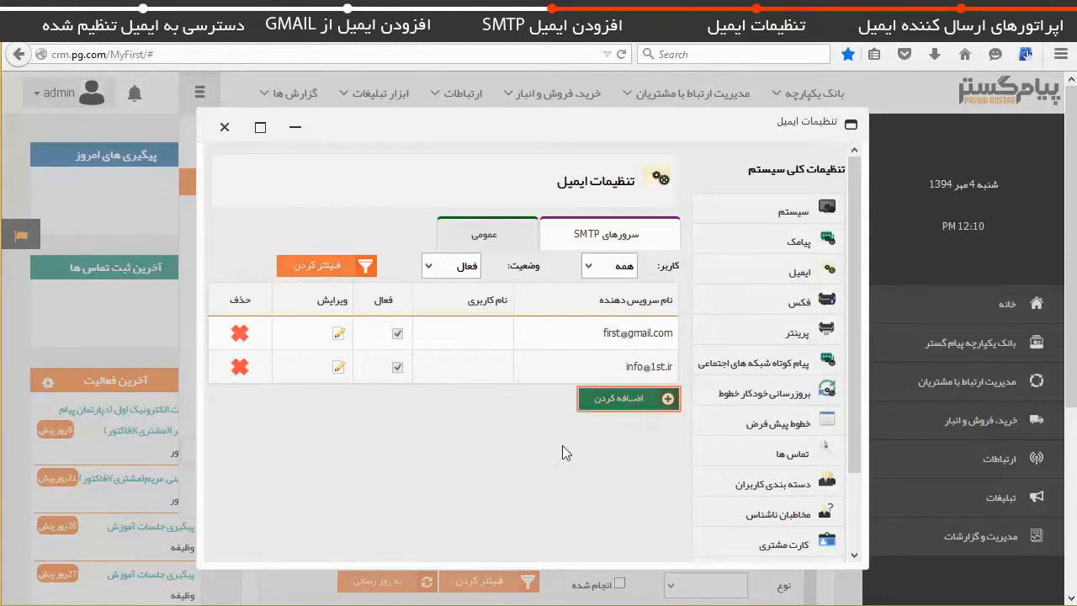
pyautogui.click(654, 402)
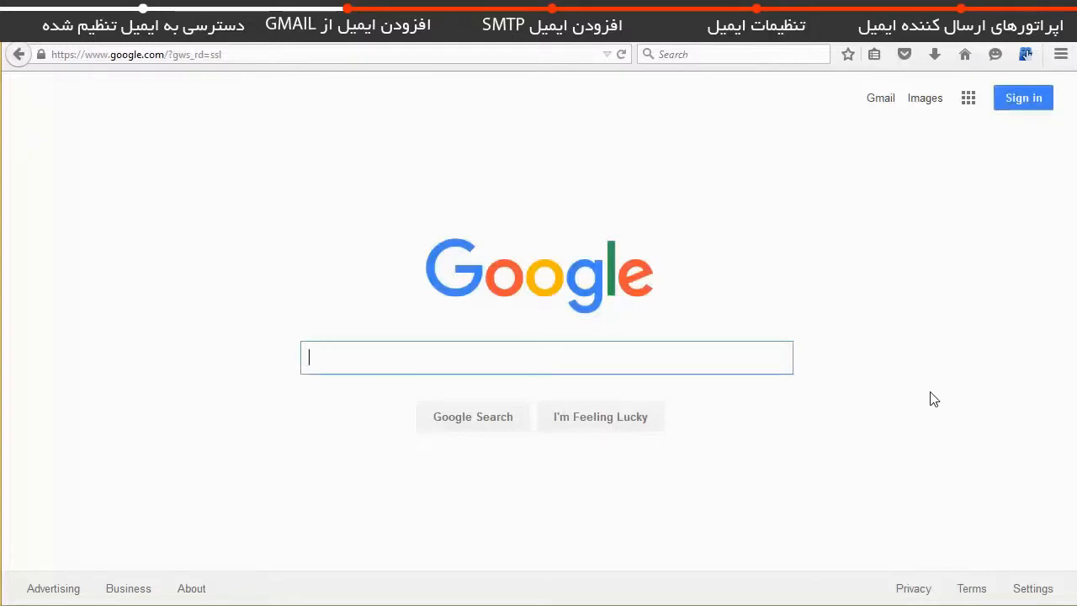
# - Search Google for "gmail pop3 settings" and examine Gmail Help's standard POP configuration instructions for the "Other" client
pyautogui.write('gmail pop3 settings')
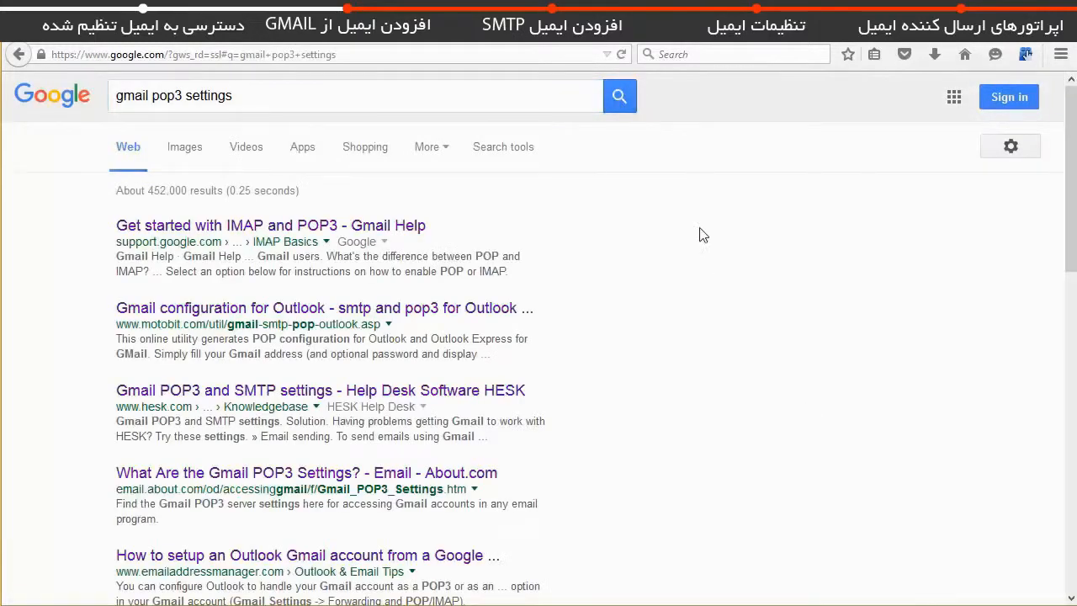
pyautogui.click(348, 229)
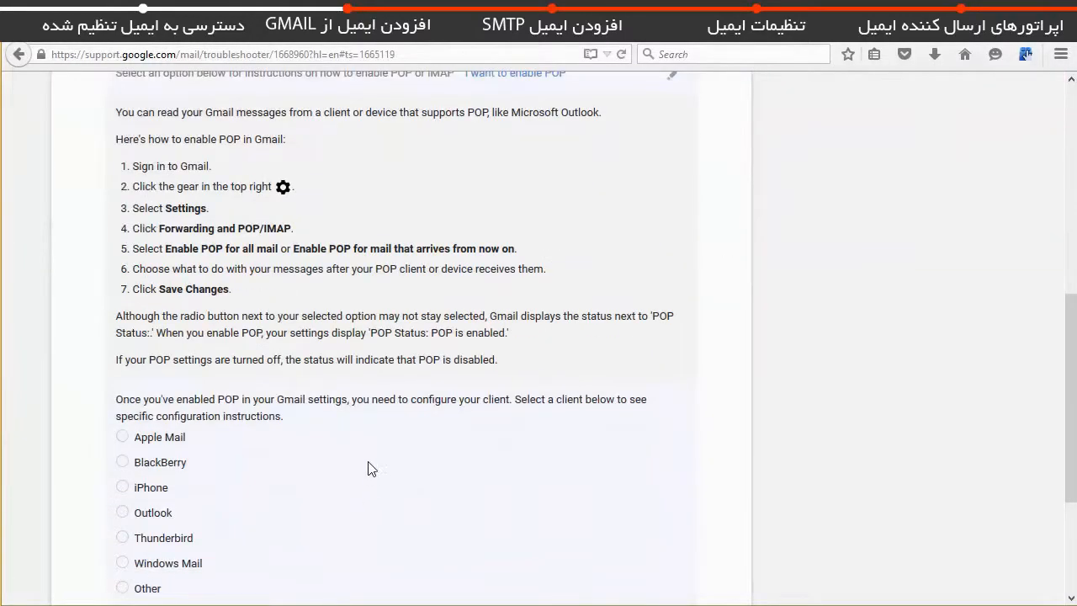
pyautogui.scroll(-2, 371, 468)
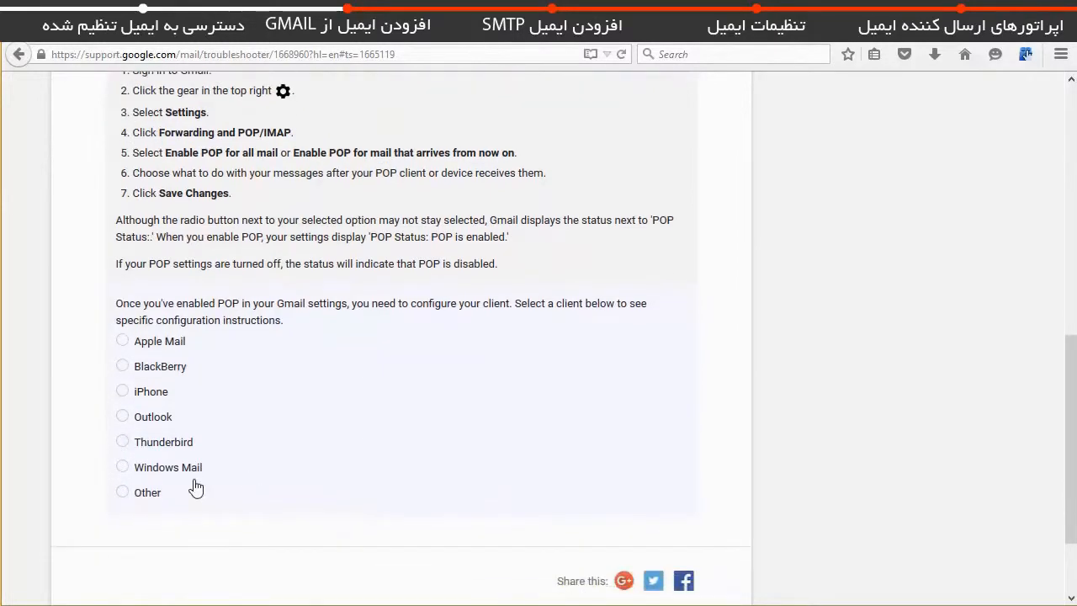
pyautogui.click(146, 499)
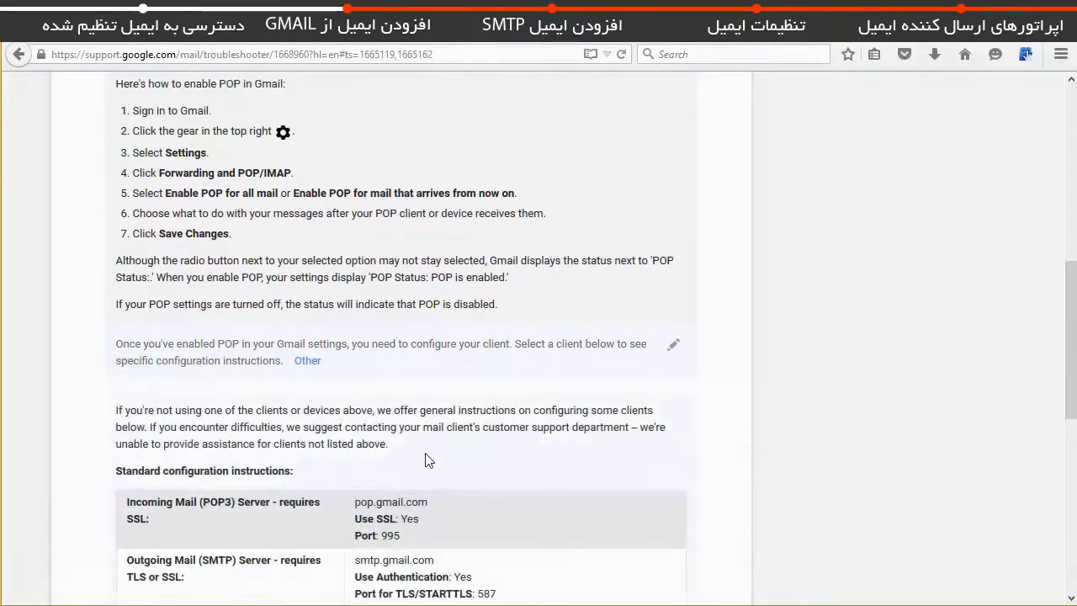
pyautogui.scroll(-5, 426, 455)
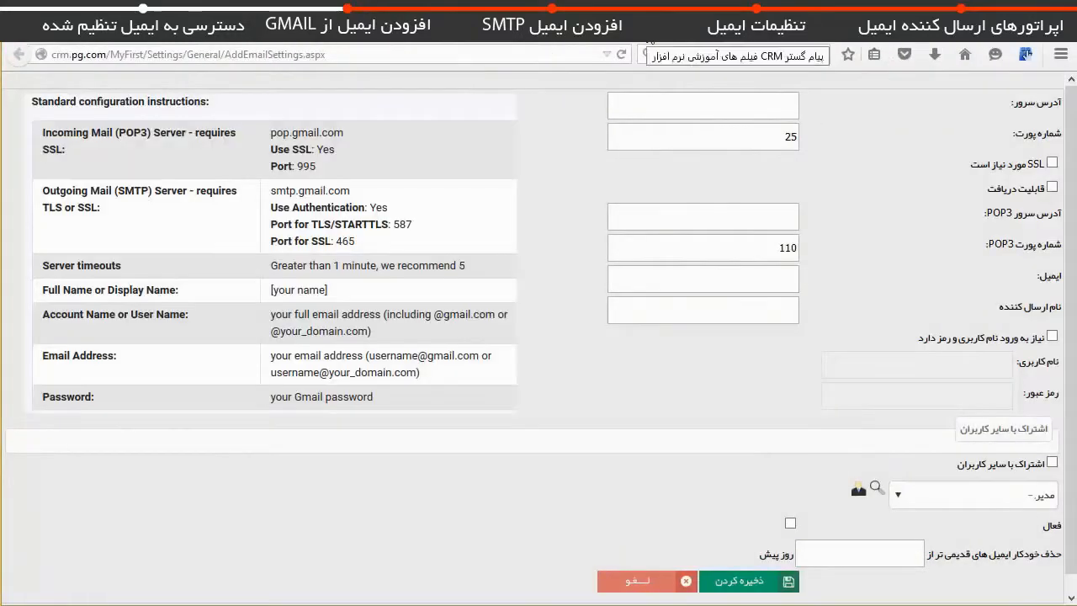
# - Set the outgoing server to smtp.gmail.com on port 465, with SSL and mail receiving enabled
pyautogui.write('sm')
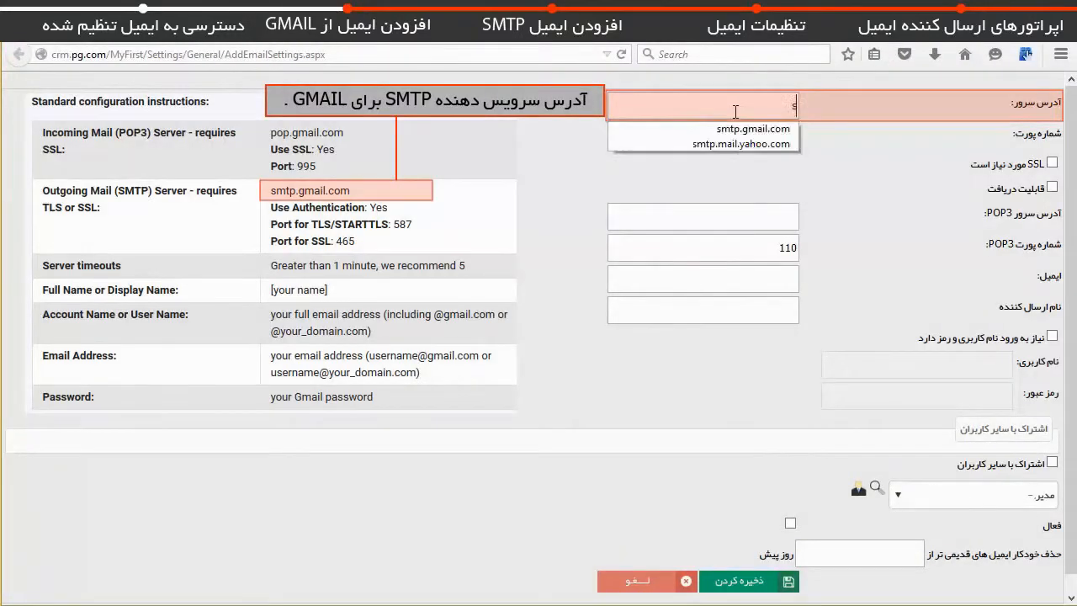
pyautogui.click(754, 128)
pyautogui.click(698, 136)
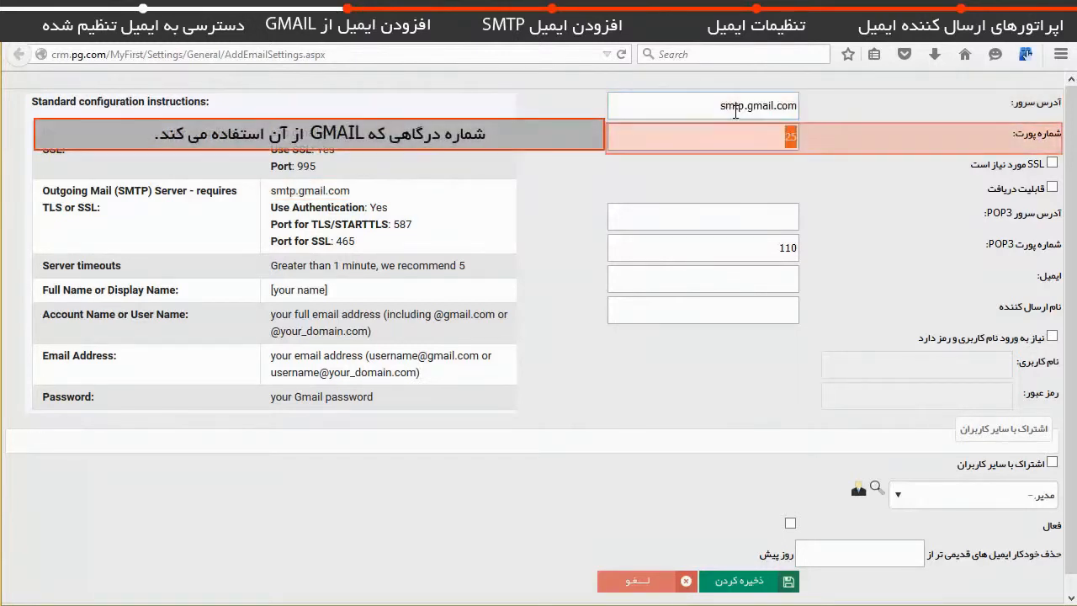
pyautogui.write('465')
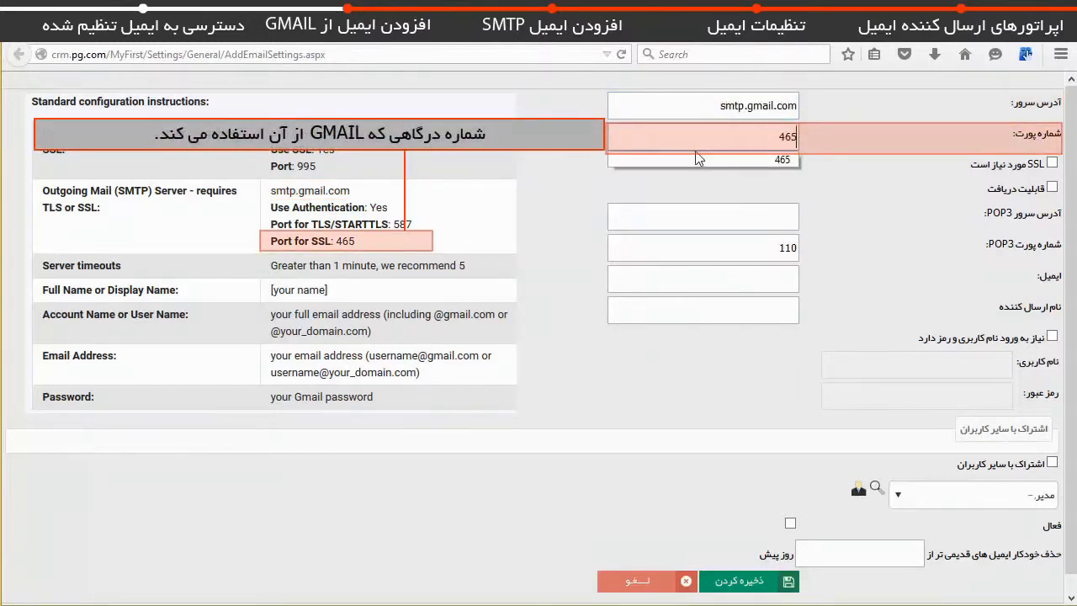
pyautogui.click(697, 159)
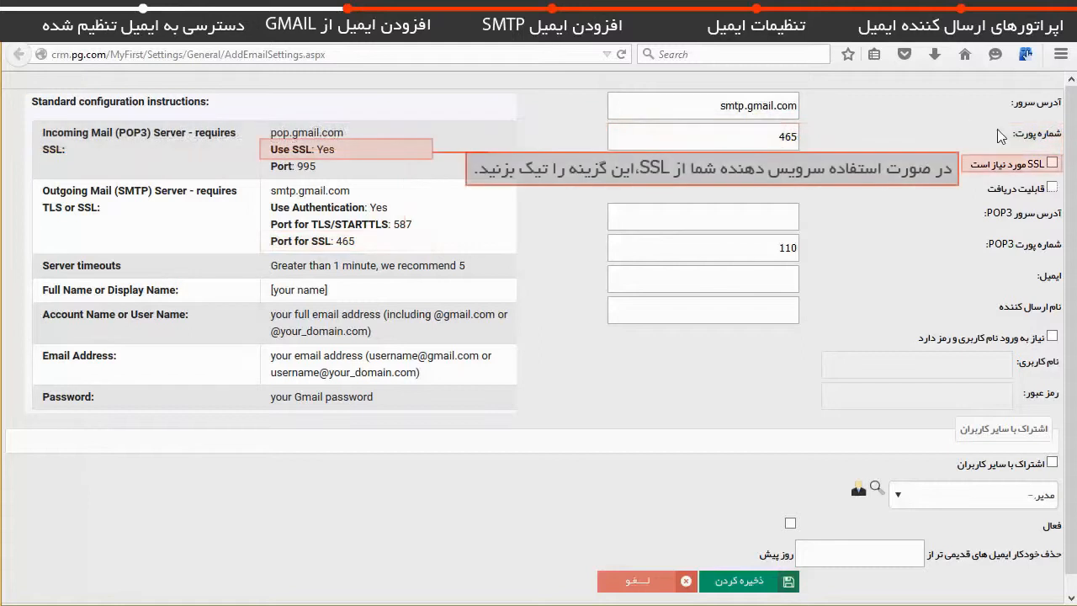
pyautogui.click(1027, 170)
pyautogui.click(1053, 188)
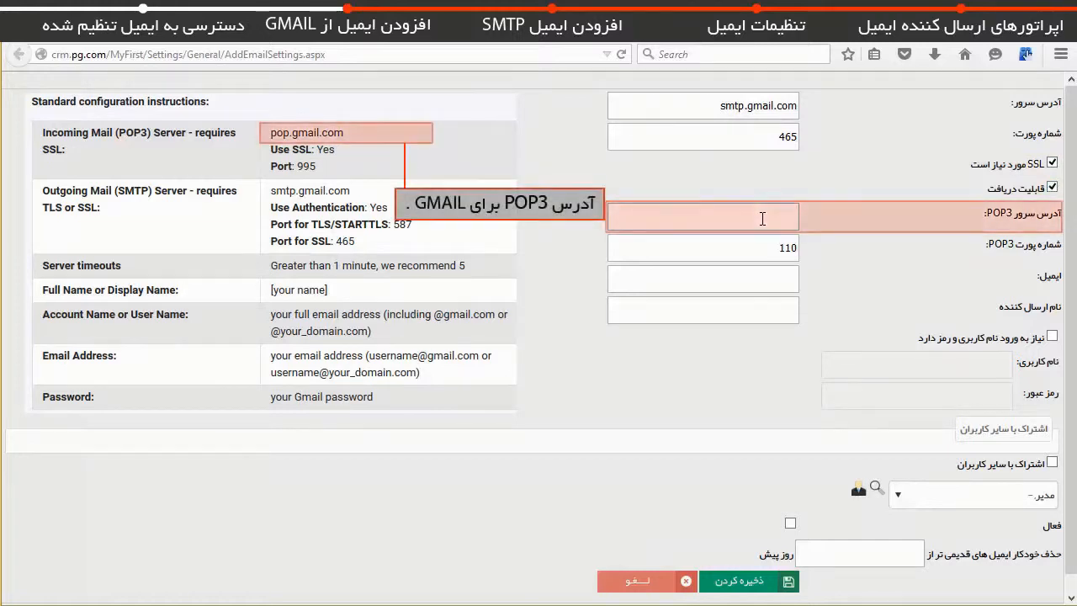
# - Set the POP3 server address to pop.gmail.com and the POP3 port to 995
pyautogui.write('pop')
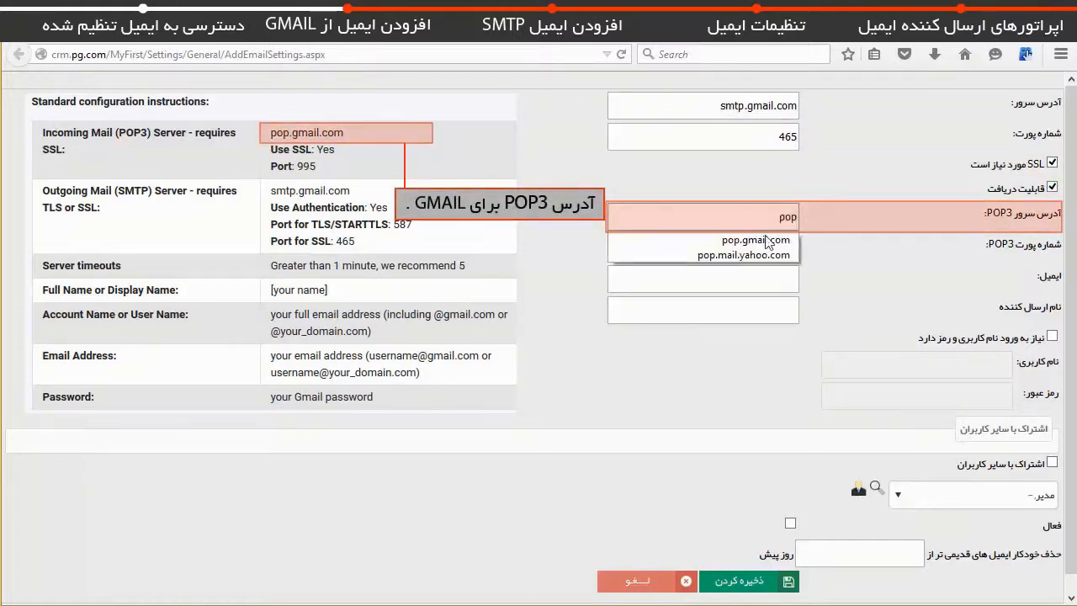
pyautogui.click(776, 241)
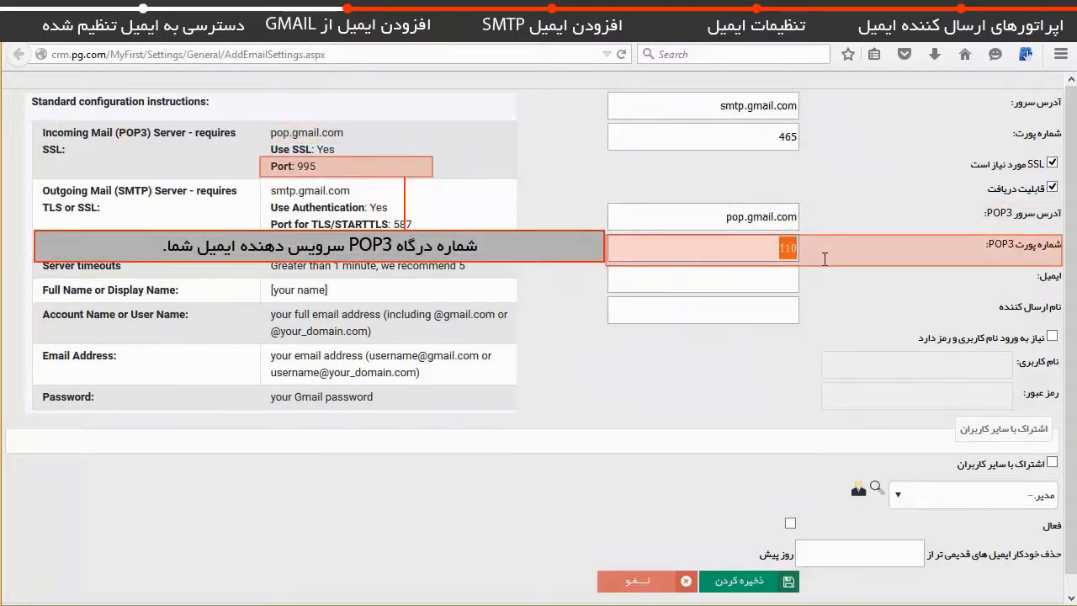
pyautogui.write('995')
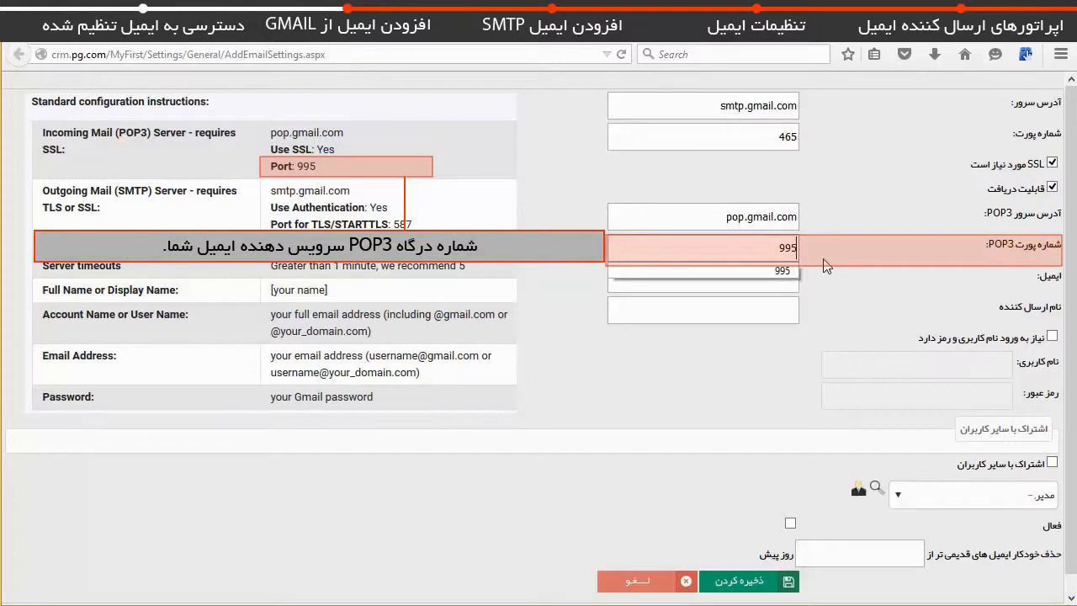
pyautogui.press('Down')
pyautogui.press('Return')
# - Fill in the account's email address, copy it, and set the sender name to "تجارت الکترونیک اول"
pyautogui.click(784, 287)
pyautogui.hotkey('ctrl', 'v')
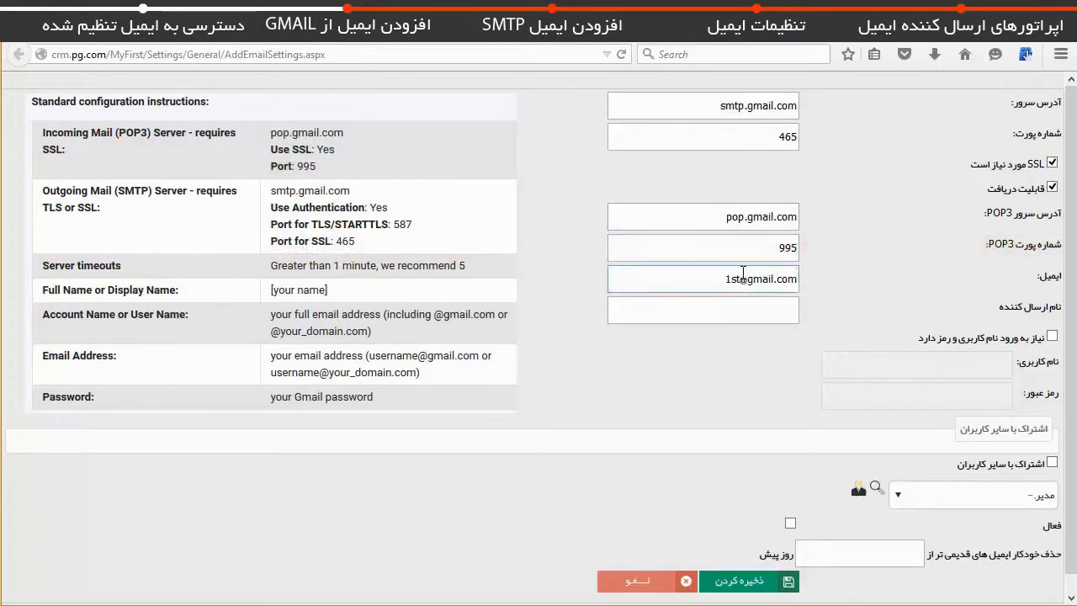
pyautogui.hotkey('ctrl', 'a')
pyautogui.hotkey('ctrl', 'c')
pyautogui.click(777, 308)
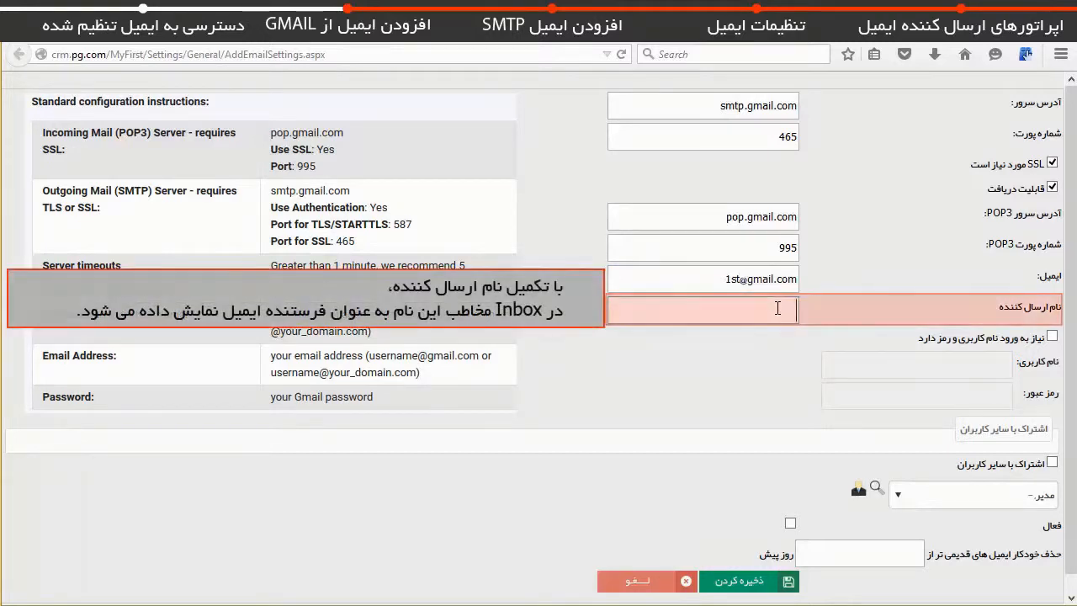
pyautogui.write('تجارت ال')
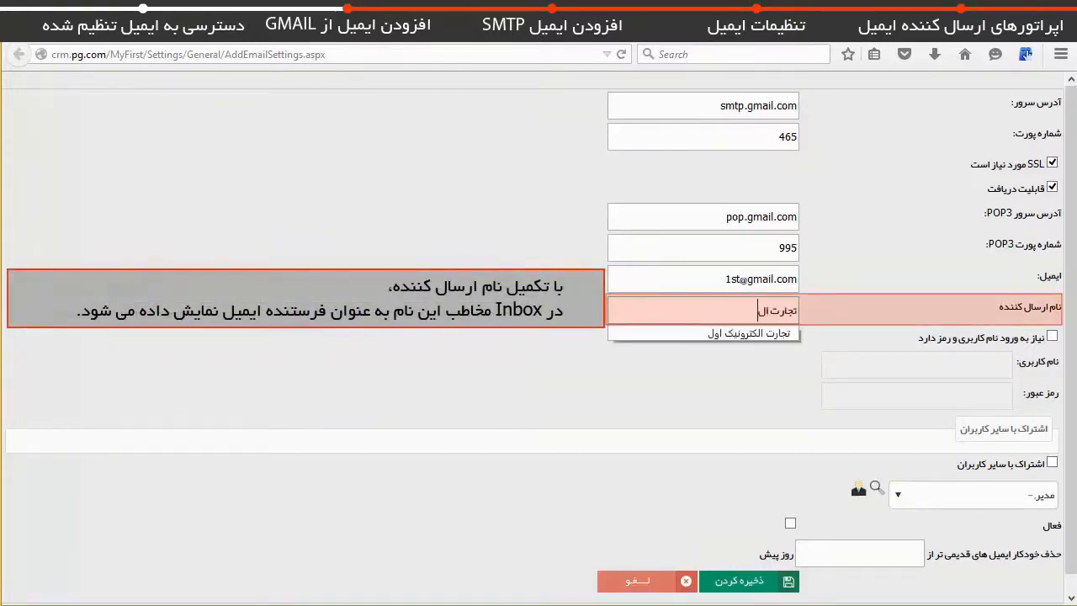
pyautogui.write('کترونیک اول')
pyautogui.click(720, 335)
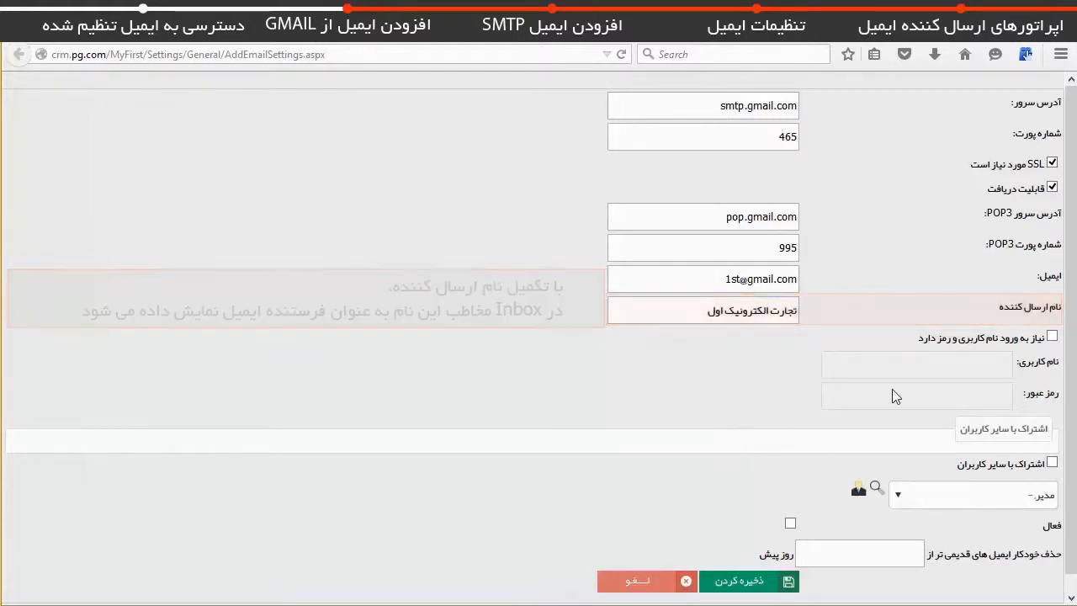
# - Require a username and password for the server, and enter the email address as username plus the account password
pyautogui.click(1025, 338)
pyautogui.scroll(-1, 754, 380)
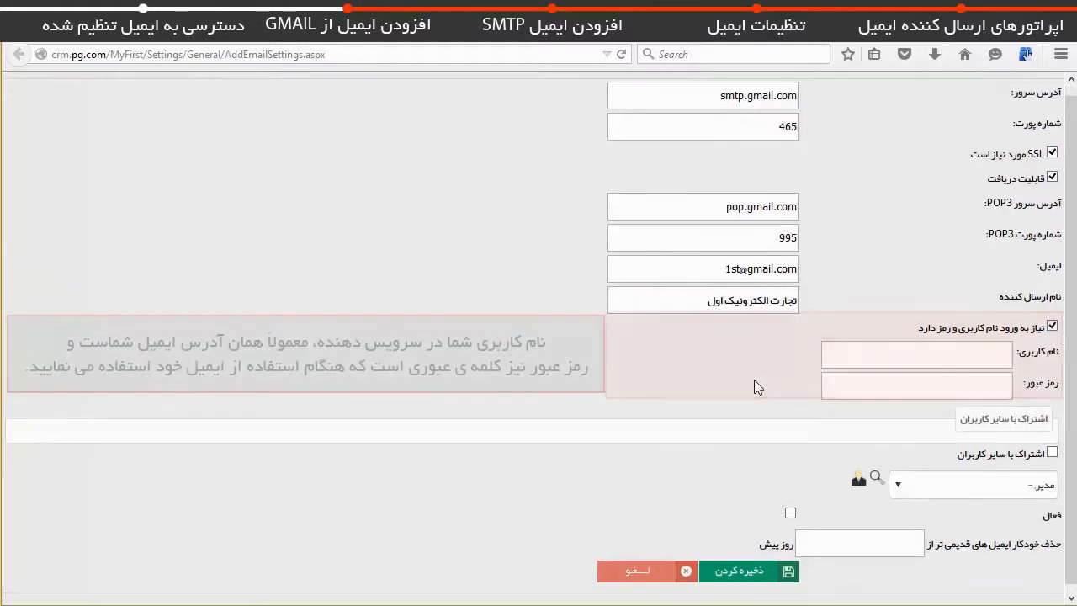
pyautogui.click(881, 345)
pyautogui.hotkey('ctrl', 'v')
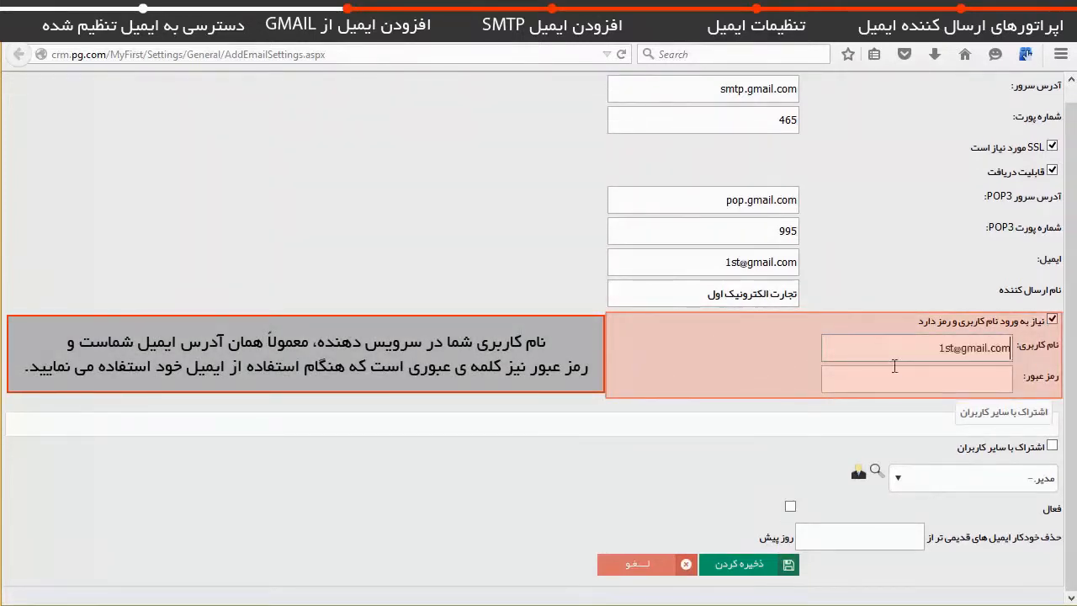
pyautogui.click(843, 371)
pyautogui.write('••••••••')
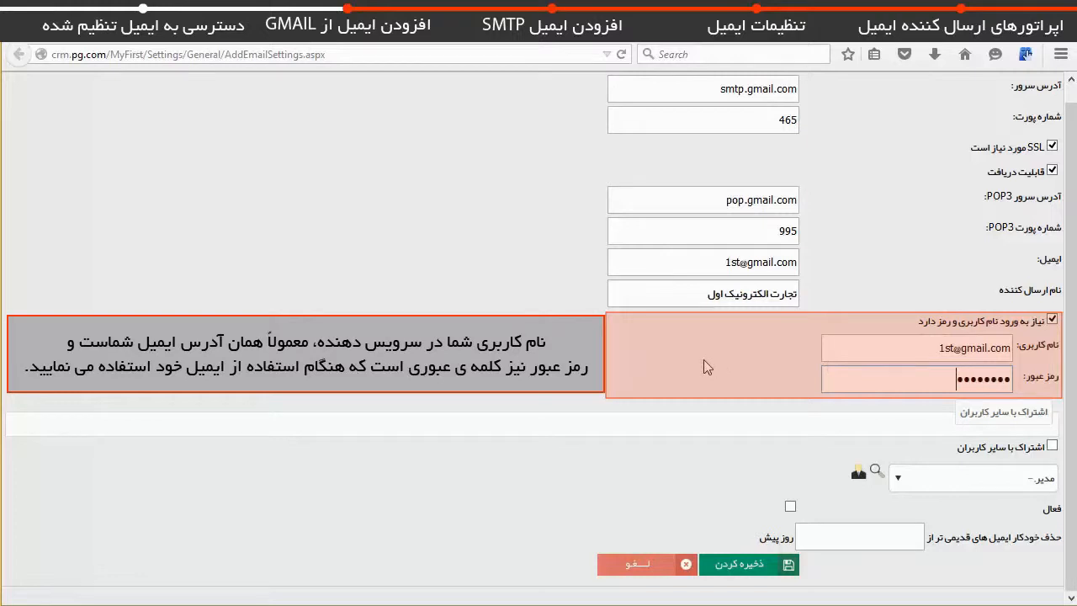
# - Share the email account with other users, mark it active (فعال), and save the new server
pyautogui.click(1018, 446)
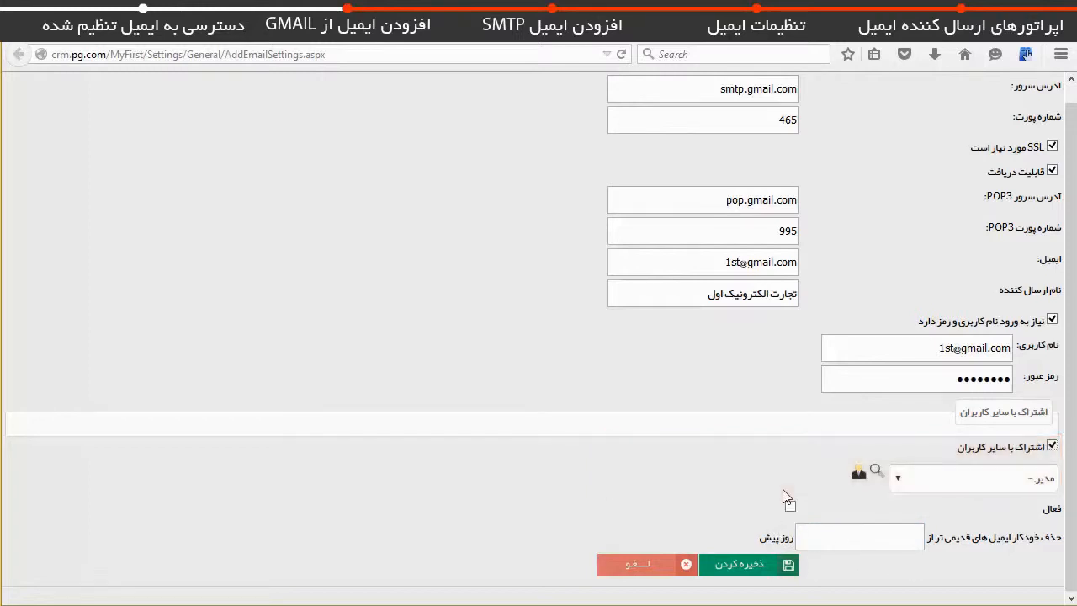
pyautogui.click(790, 507)
pyautogui.click(751, 575)
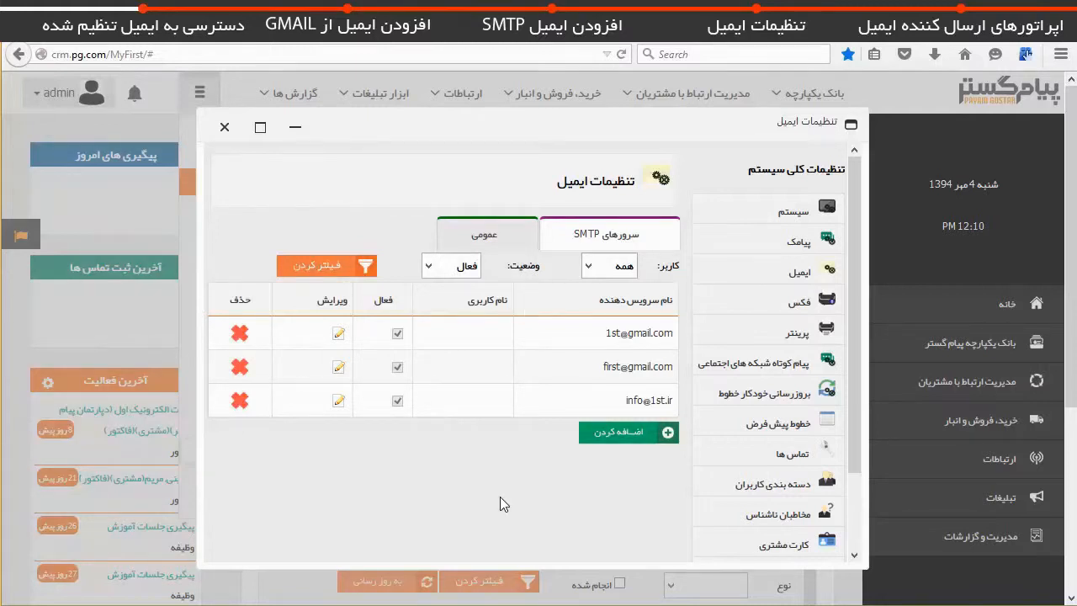
# - Close the email settings and open My Mailbox (صندوق پست الکترونیکی من) in the Communications section (ارتباطات)
pyautogui.click(226, 128)
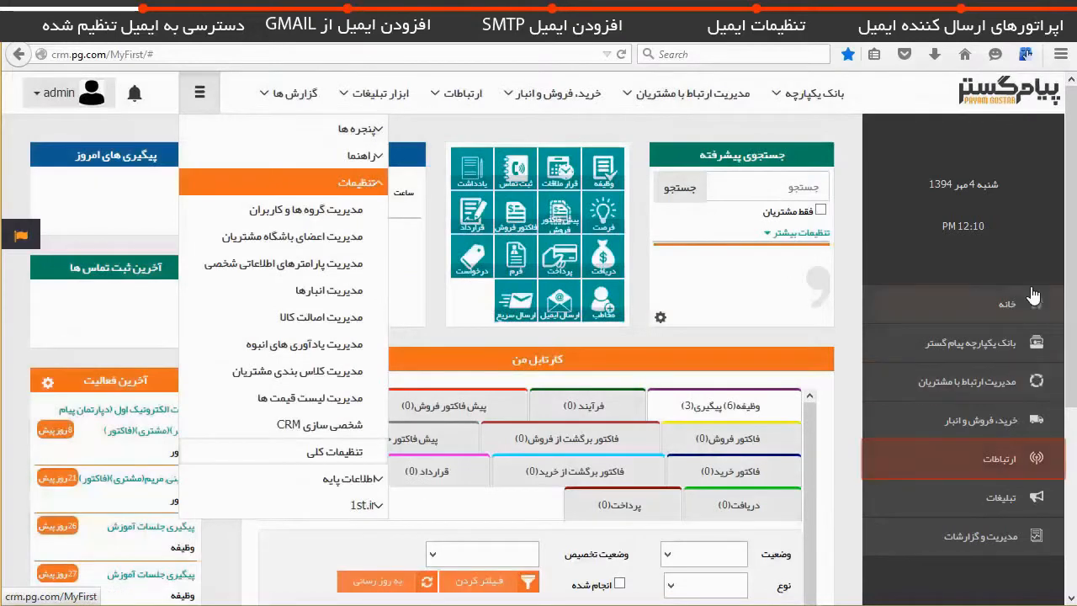
pyautogui.click(976, 472)
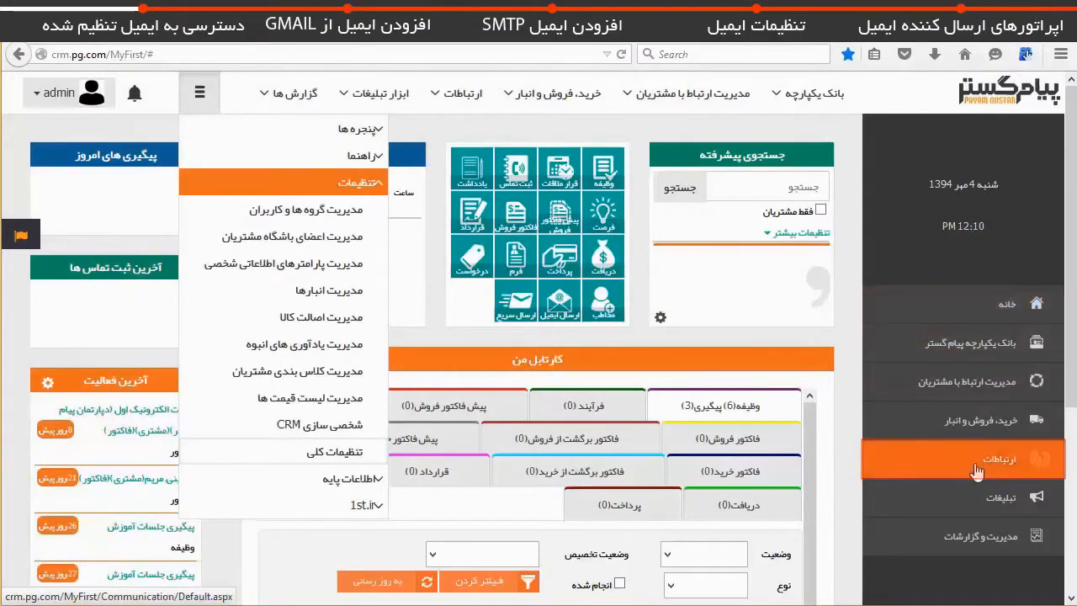
pyautogui.click(1035, 469)
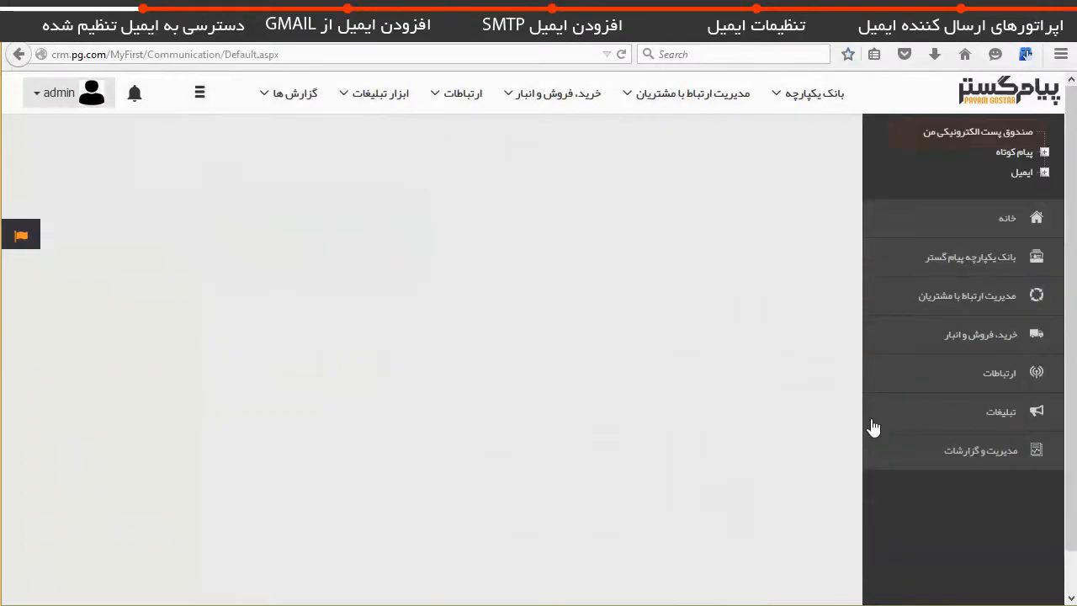
pyautogui.click(974, 135)
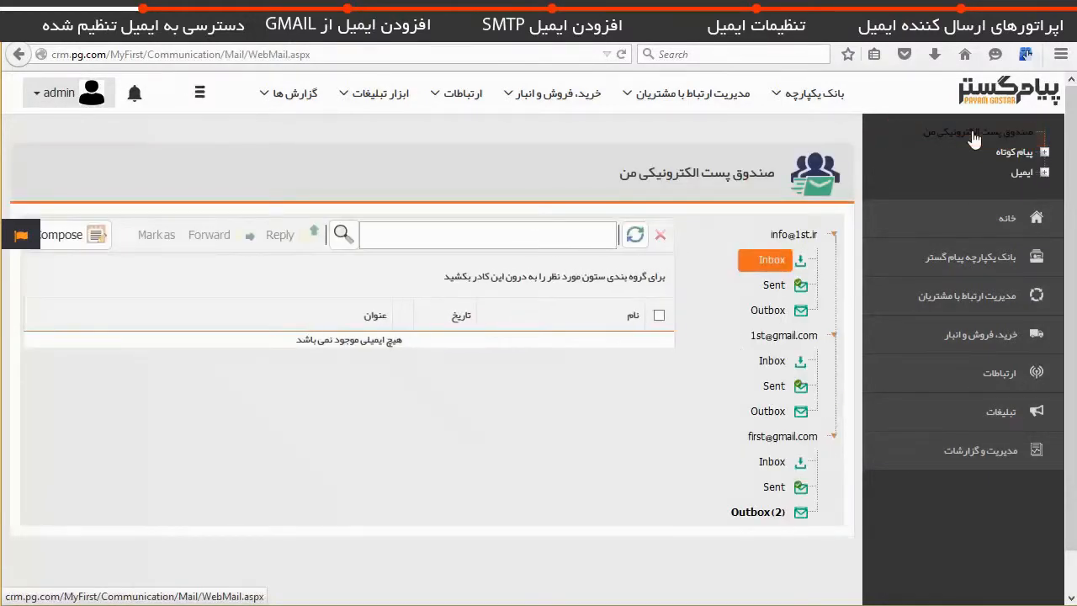
# - View the last listed account's Inbox and Sent folders, select the sent message, and open a new email for composing
pyautogui.click(773, 462)
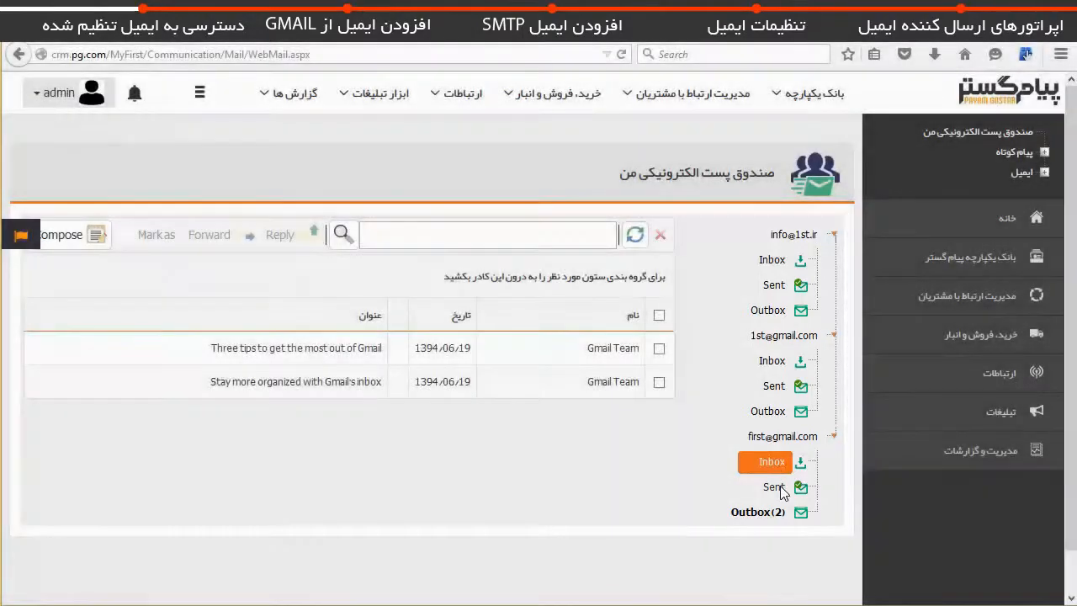
pyautogui.click(780, 491)
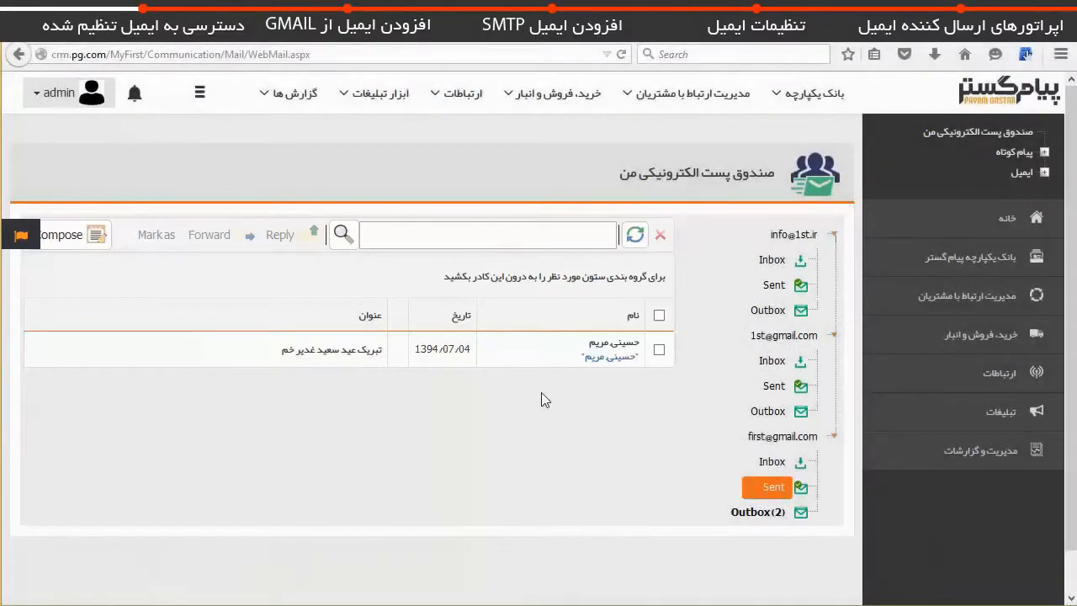
pyautogui.click(539, 346)
pyautogui.scroll(-1, 262, 399)
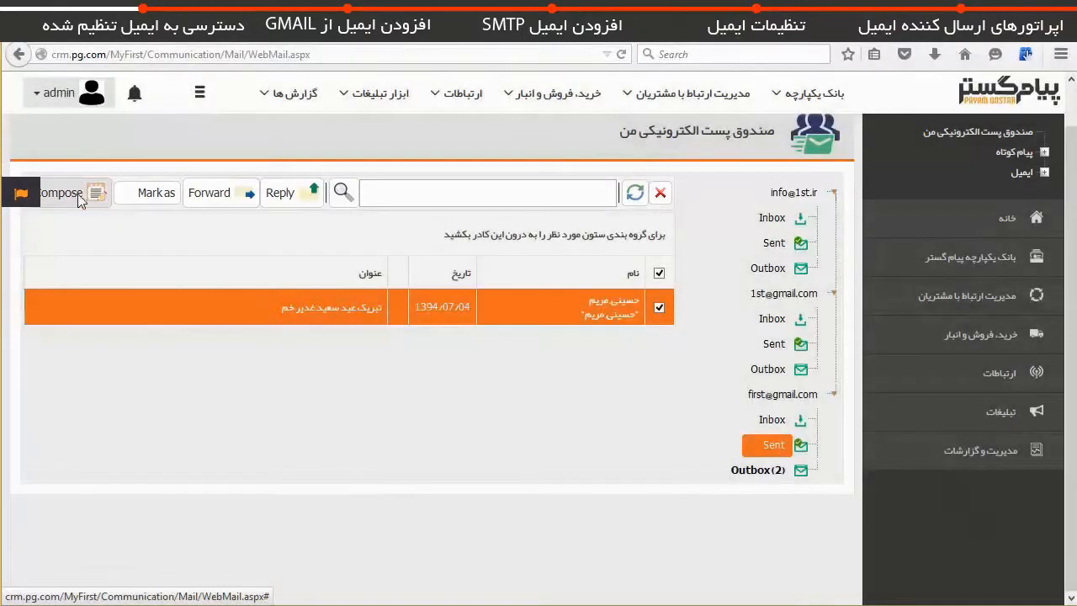
pyautogui.click(79, 202)
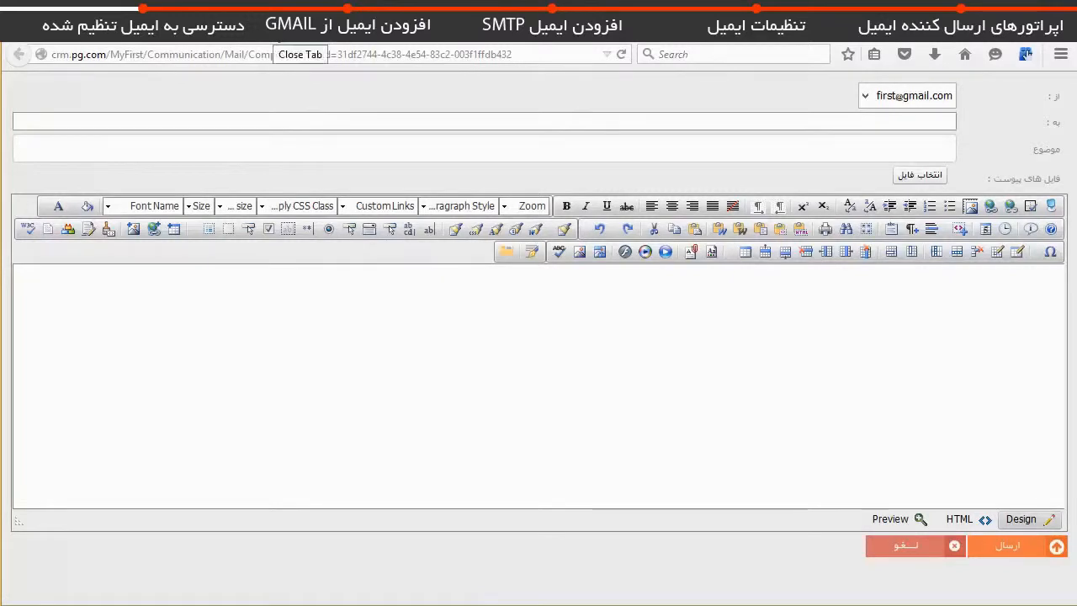
# - Close the blank email, open the selected sent message's related contact (مشاهده مخاطب مرتبط), and view that contact's history (سوابق)
pyautogui.click(231, 33)
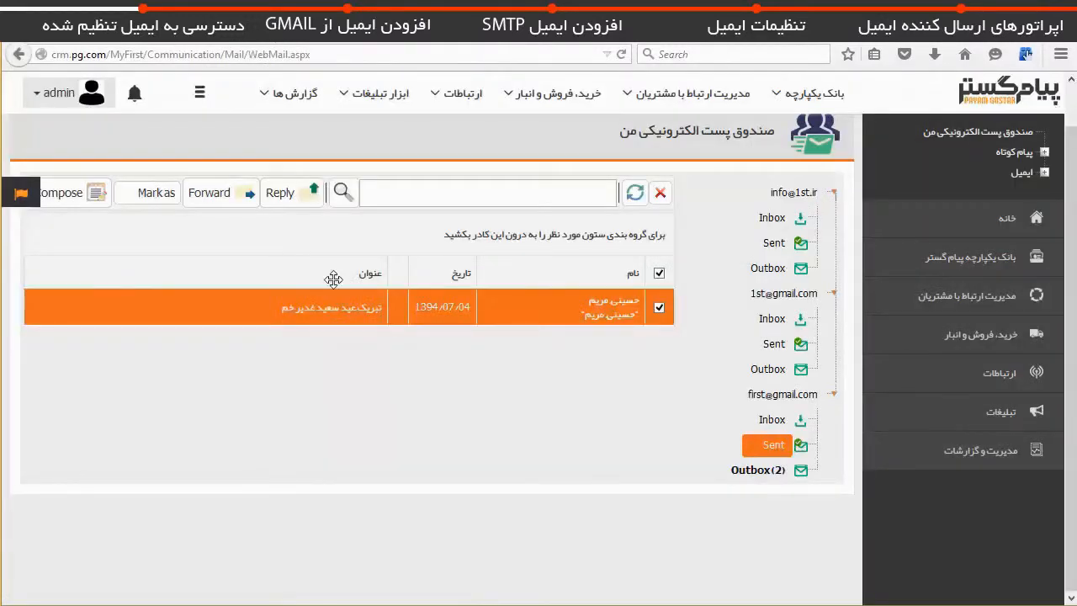
pyautogui.rightClick(517, 305)
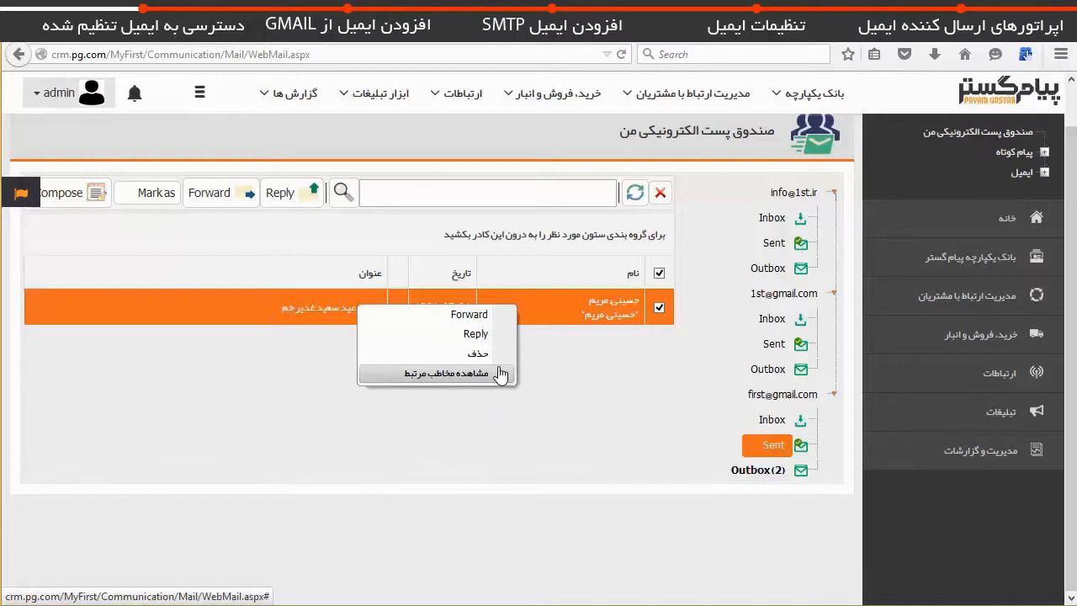
pyautogui.click(500, 372)
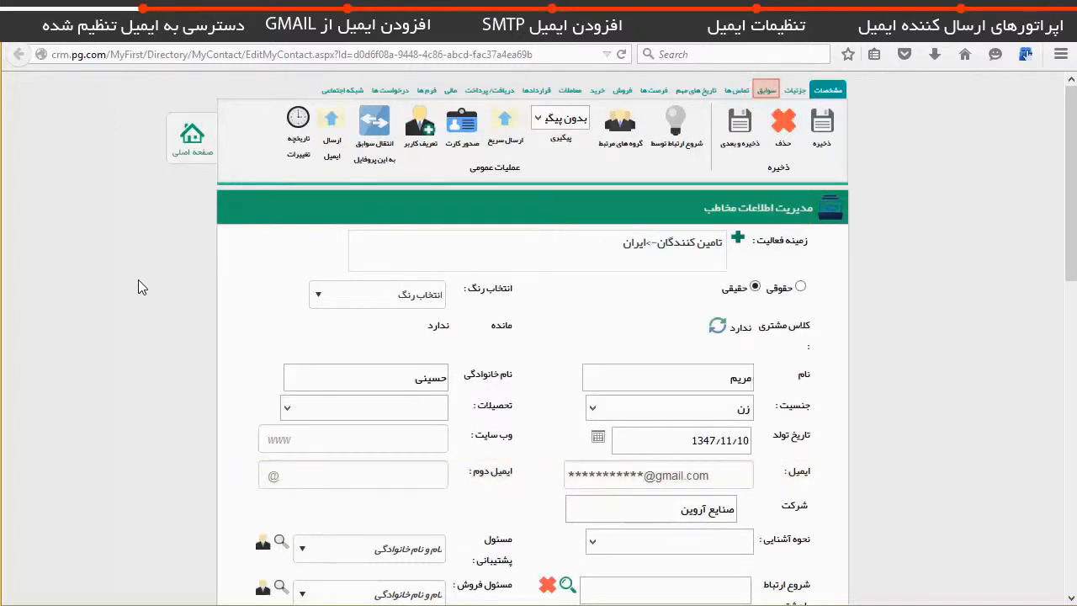
pyautogui.click(771, 90)
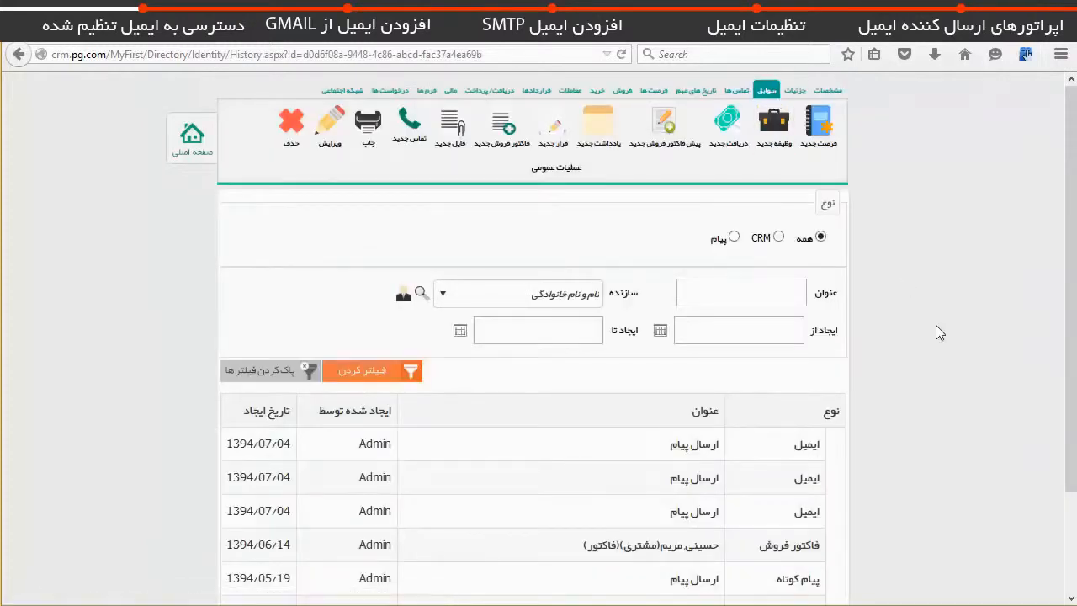
pyautogui.scroll(-2, 938, 373)
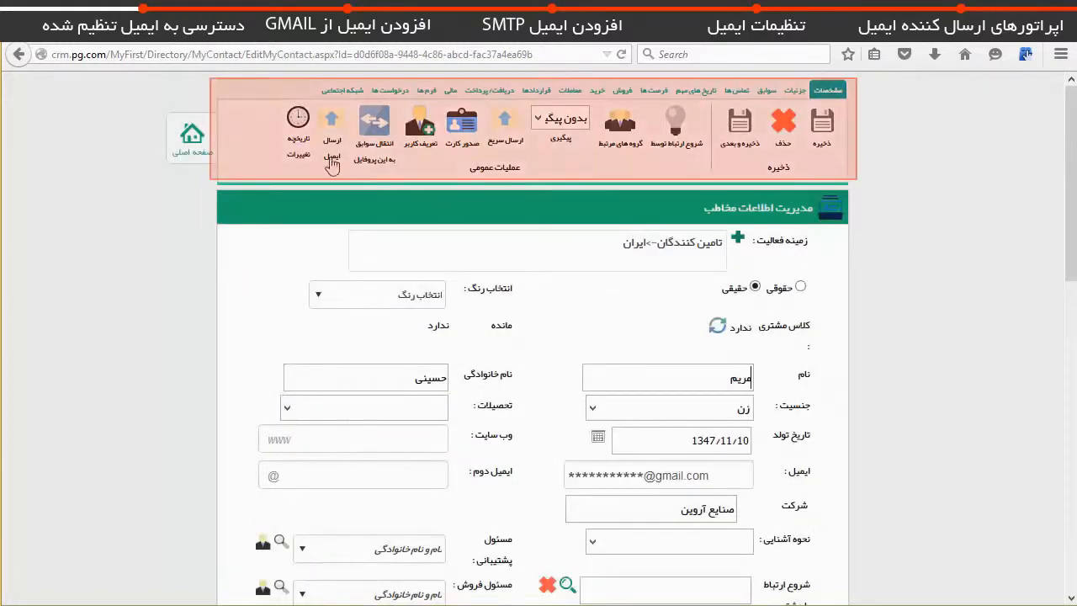
# - Start a new email (ارسال ایمیل) from the contact's profile, and open another blank email from the CRM home page
pyautogui.click(337, 136)
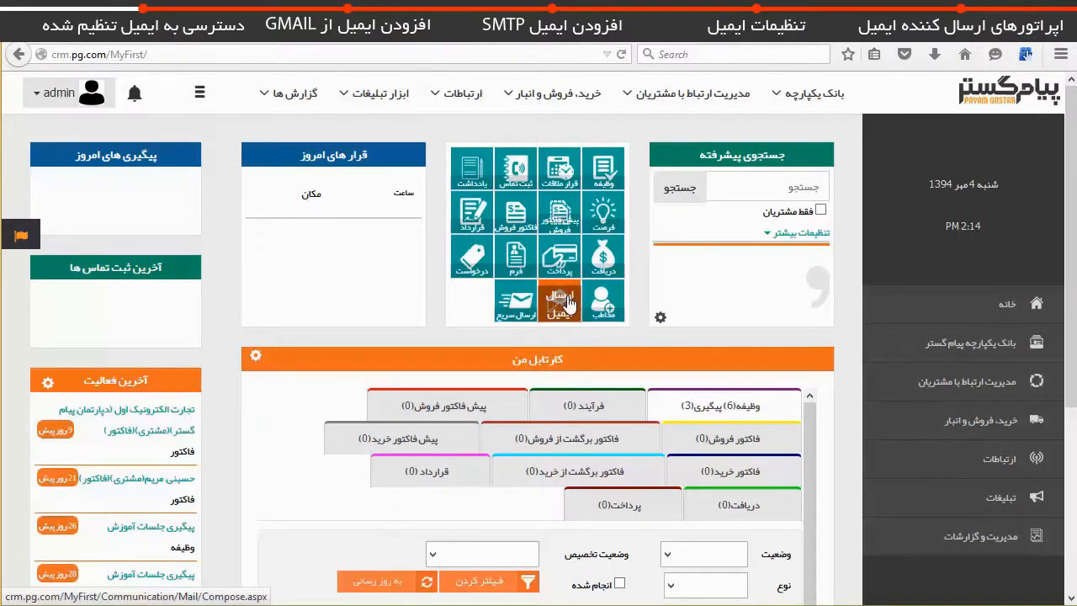
pyautogui.click(569, 304)
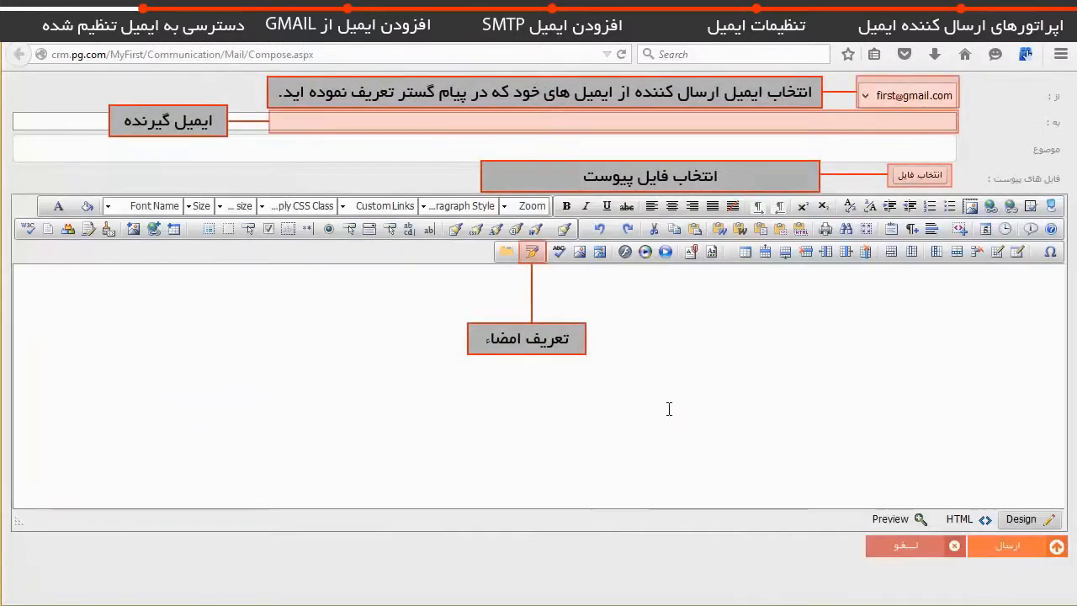